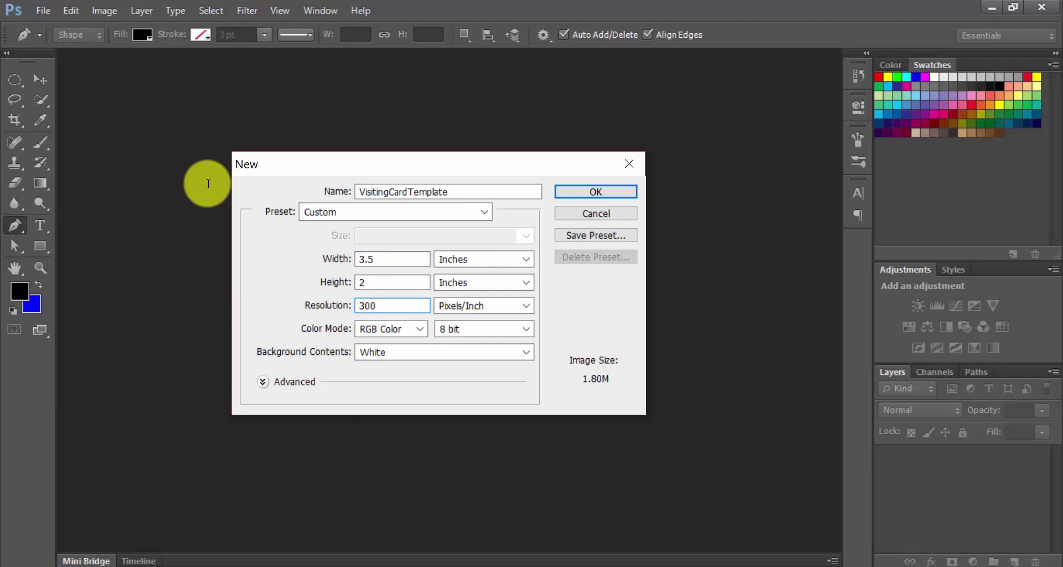
Set the new document's color mode to CMYK Color and create the document.
key(Tab)
key(Tab)
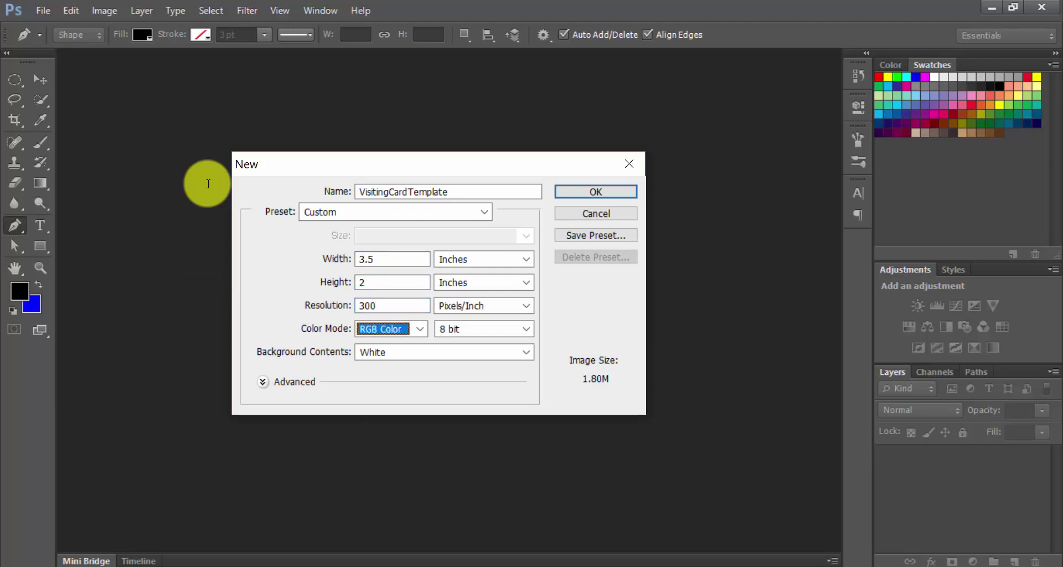
click(420, 329)
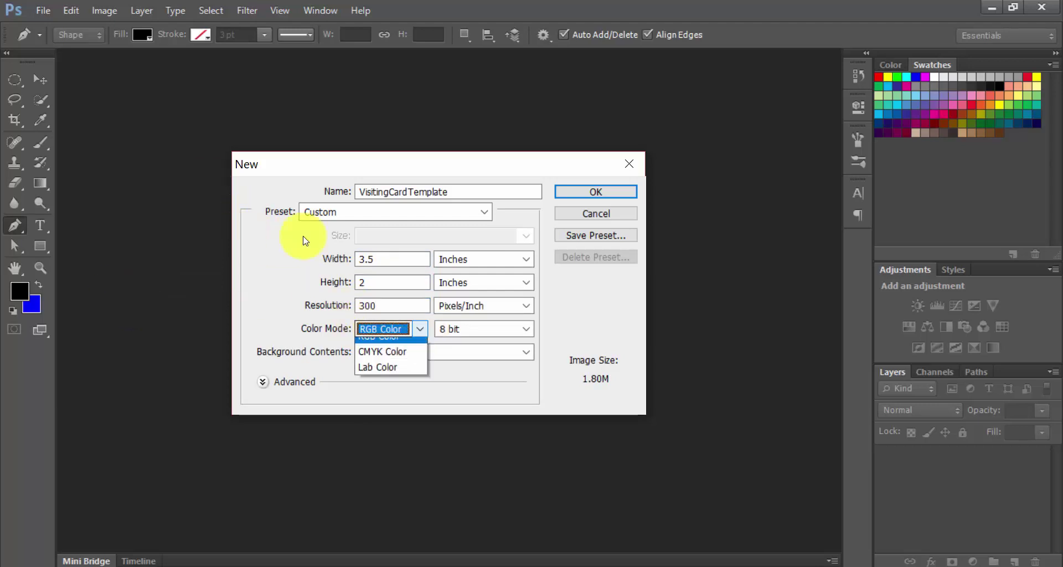
click(284, 288)
key(Down)
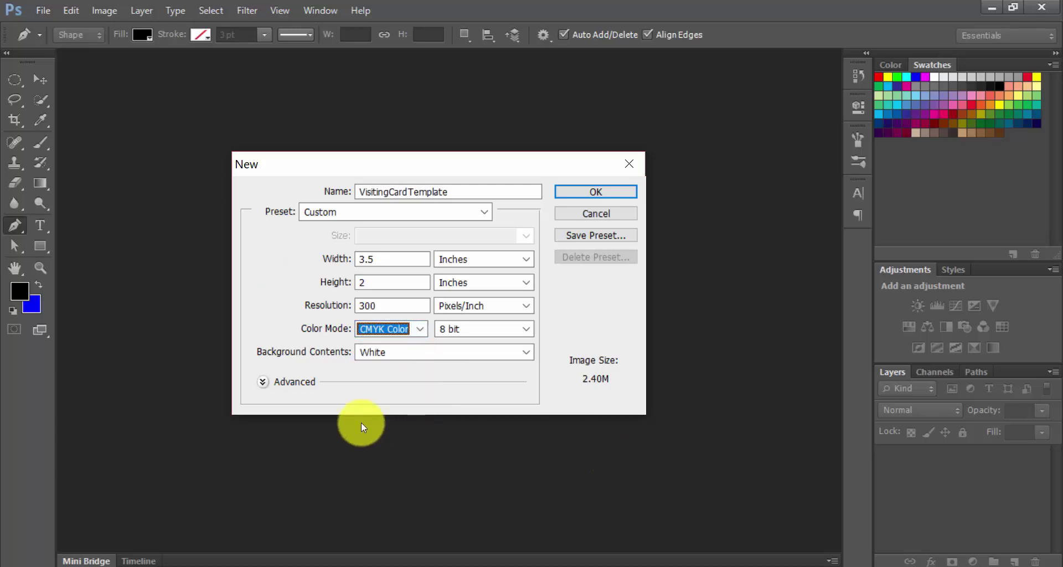
click(615, 192)
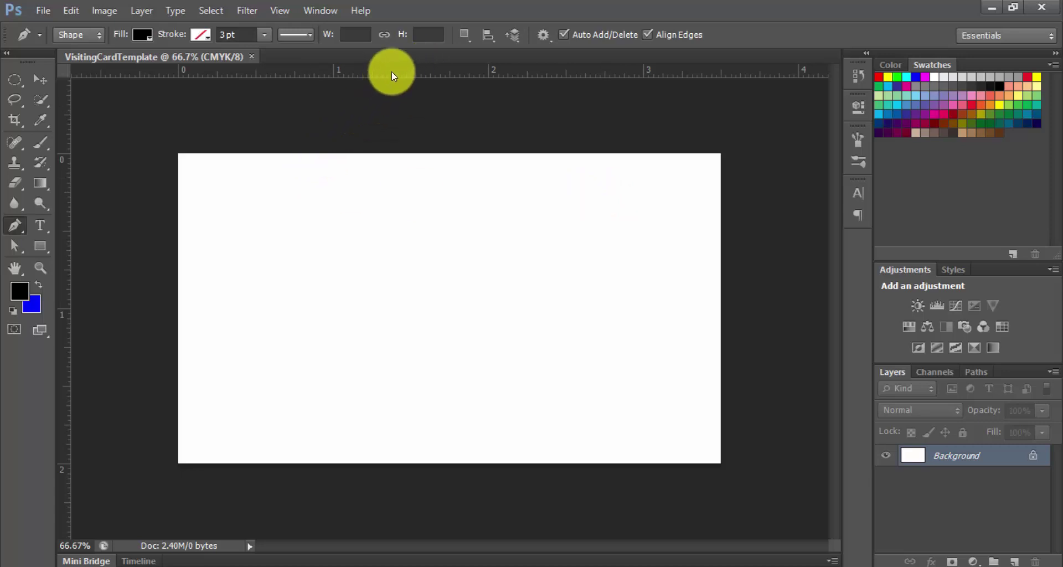
Check that the rulers are turned on and set the ruler units to inches.
click(279, 10)
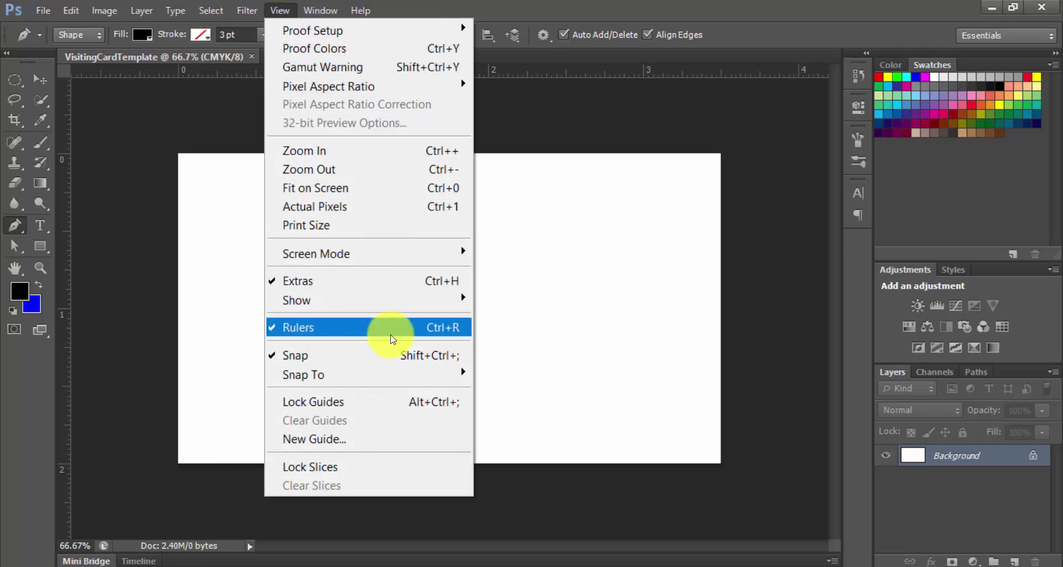
click(704, 109)
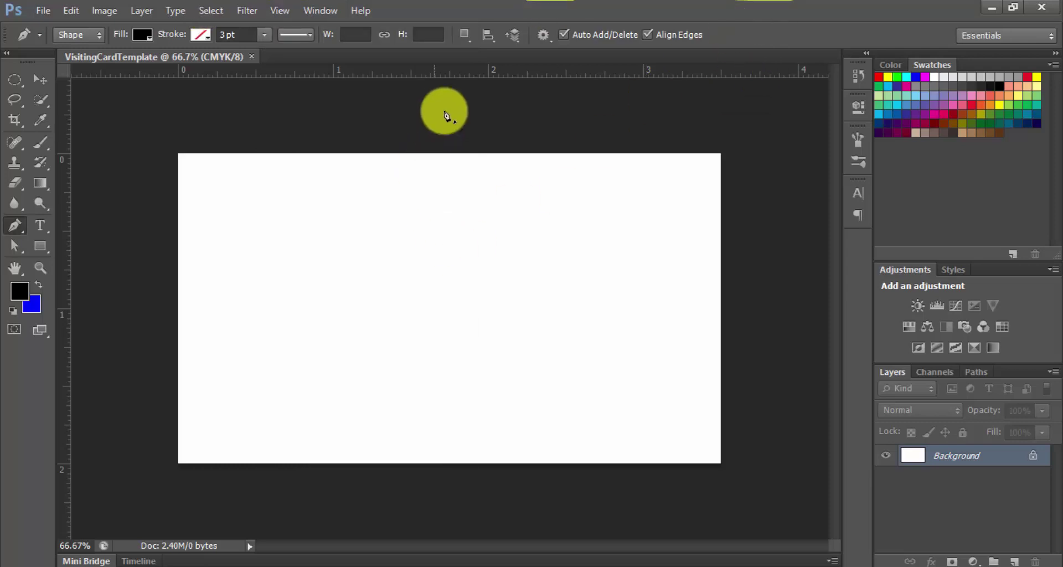
right_click(425, 71)
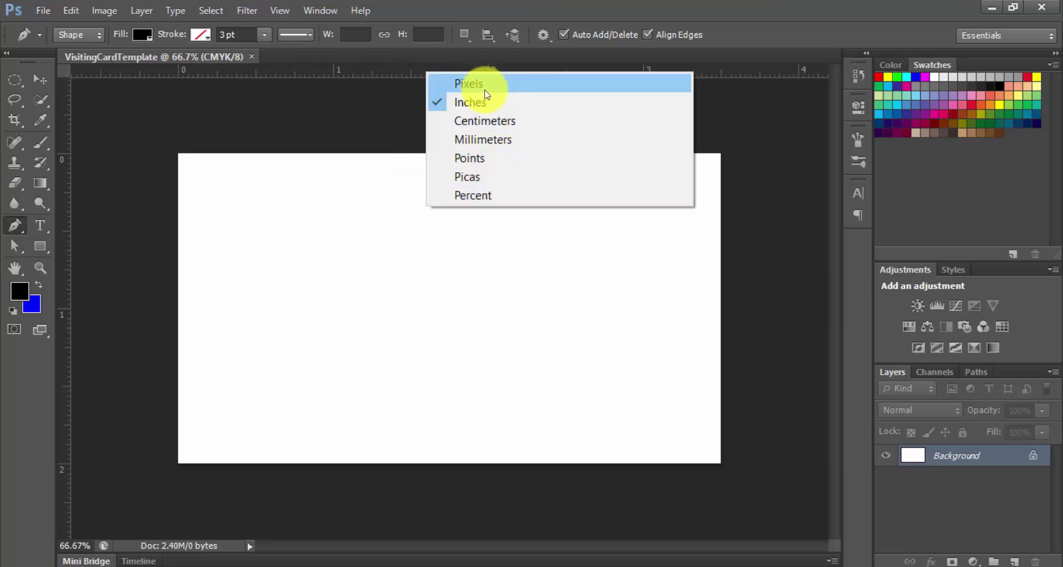
click(513, 104)
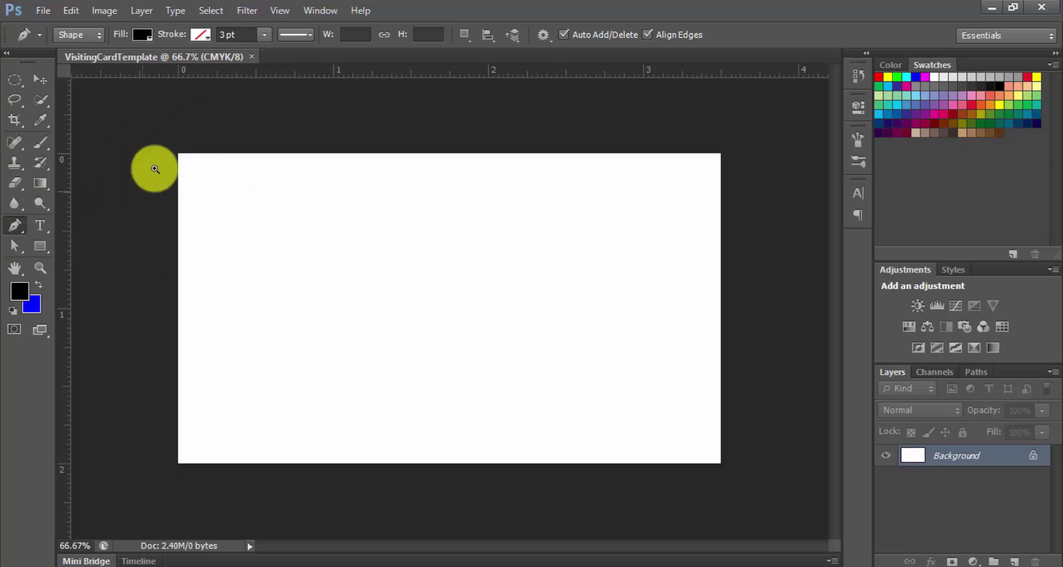
Place a vertical guide about 0.25 inch inside the card's left edge and a horizontal guide about 0.25 inch below its top edge.
key(ctrl+plus)
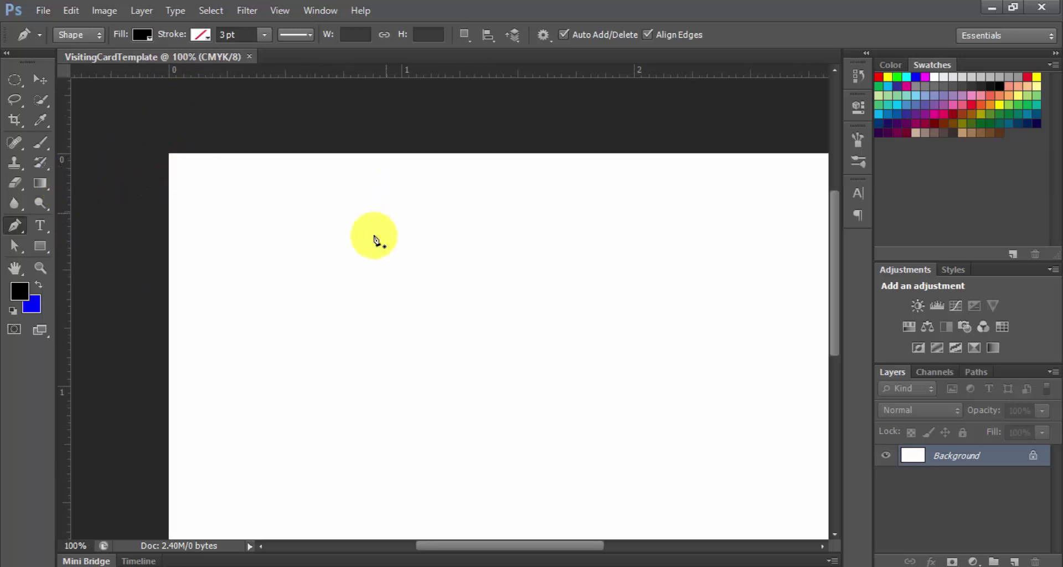
drag(61, 166, 226, 181)
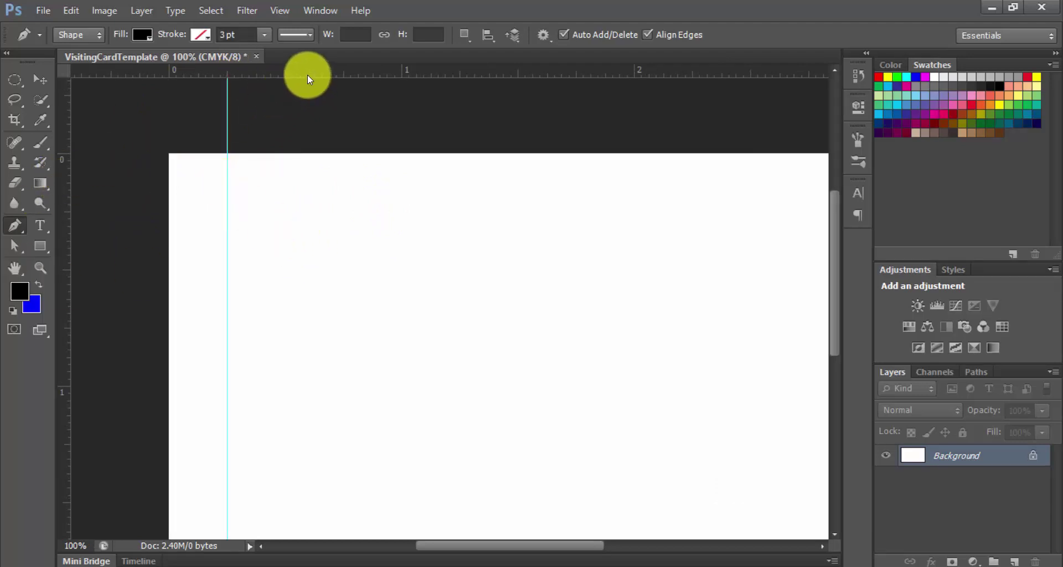
drag(309, 76, 282, 211)
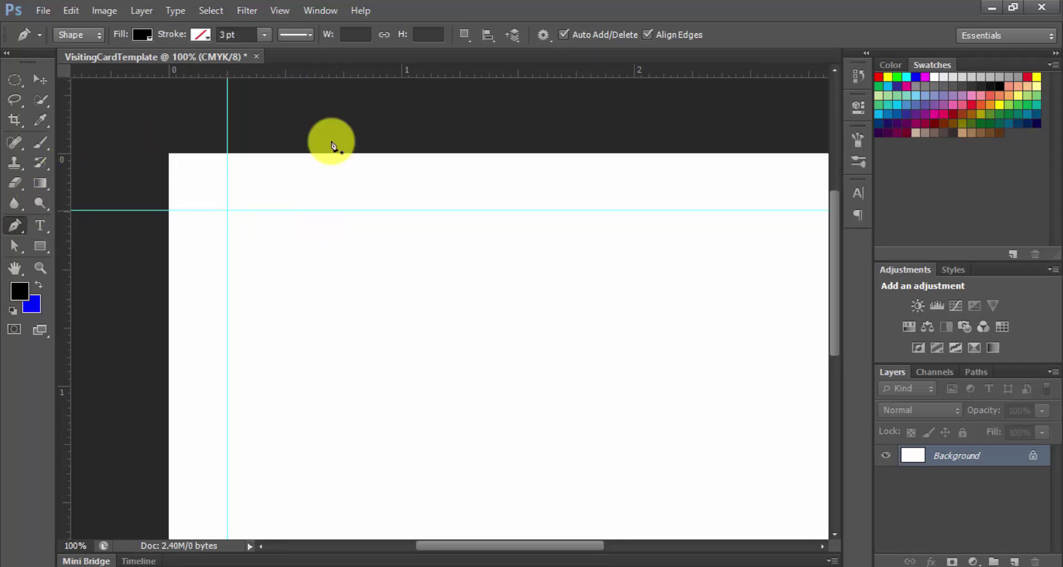
Add a horizontal guide about 0.12 inch above the card's bottom edge and a vertical guide about 0.12 inch inside its right edge.
drag(840, 256, 841, 296)
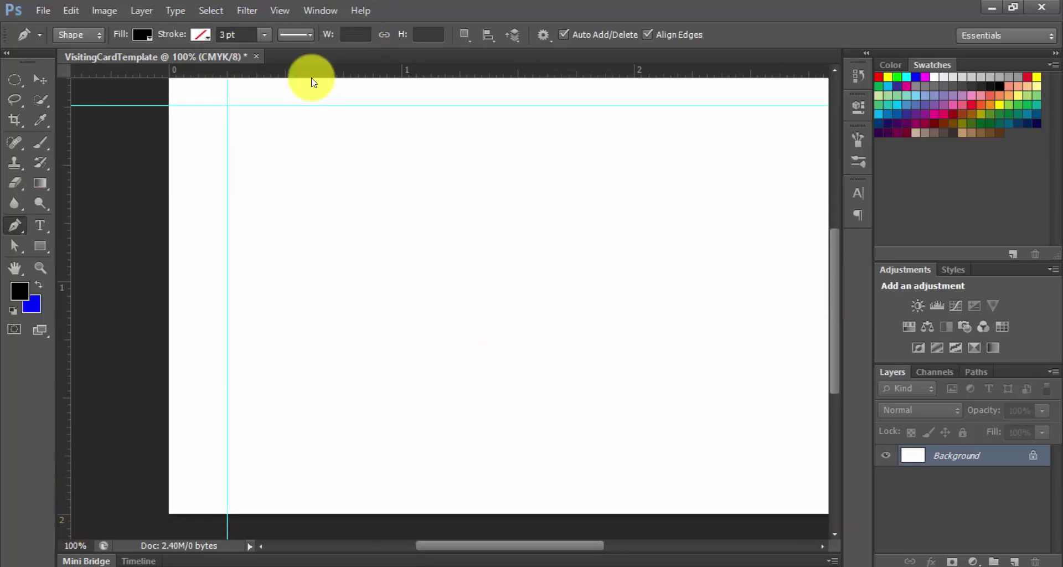
drag(313, 72, 307, 485)
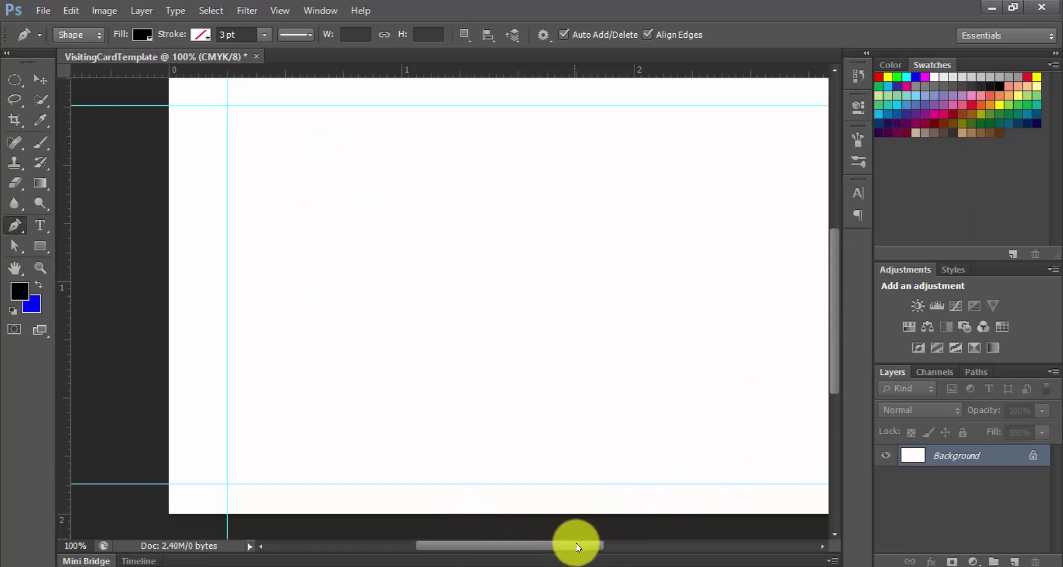
drag(597, 550, 738, 562)
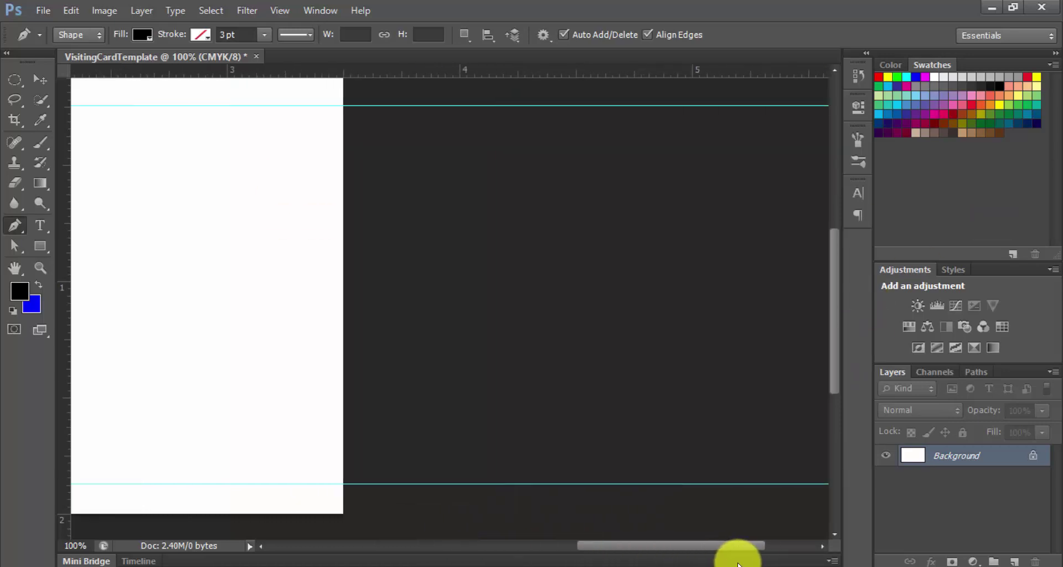
drag(64, 304, 315, 301)
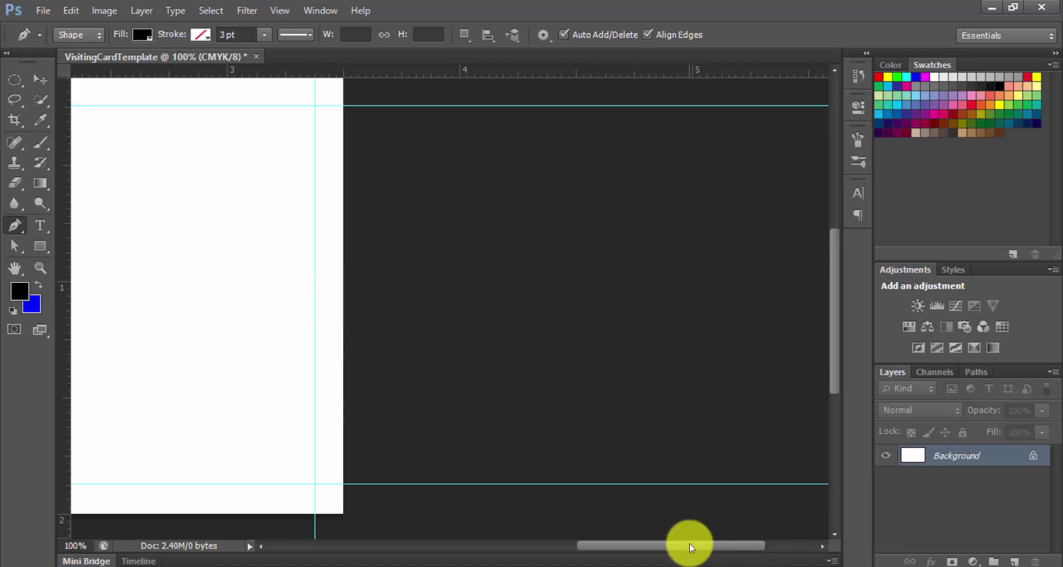
Move the card's left and top guides outward to about 0.12 inch inside their edges using the Move tool.
drag(688, 547, 456, 527)
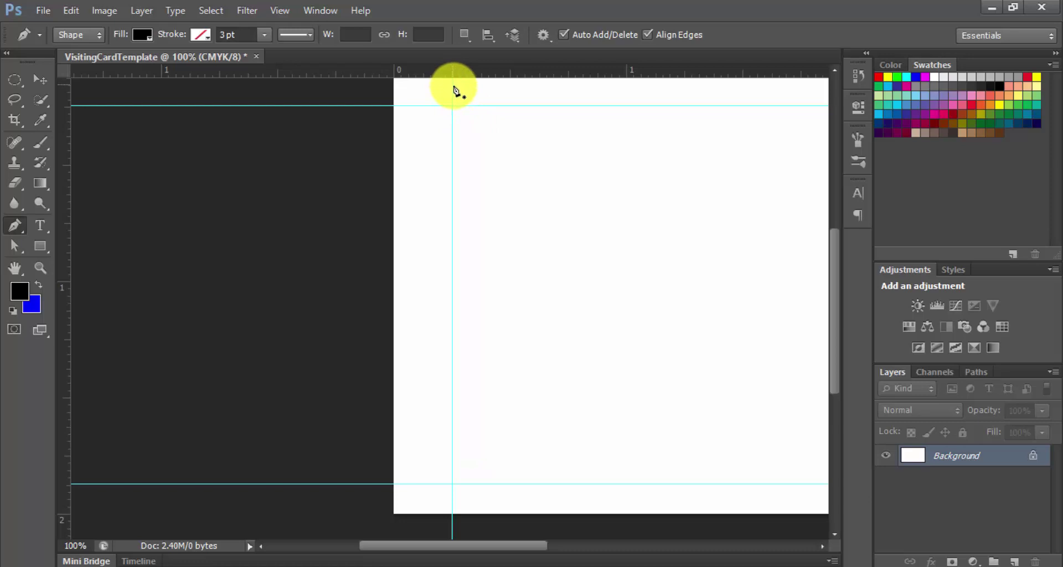
click(40, 79)
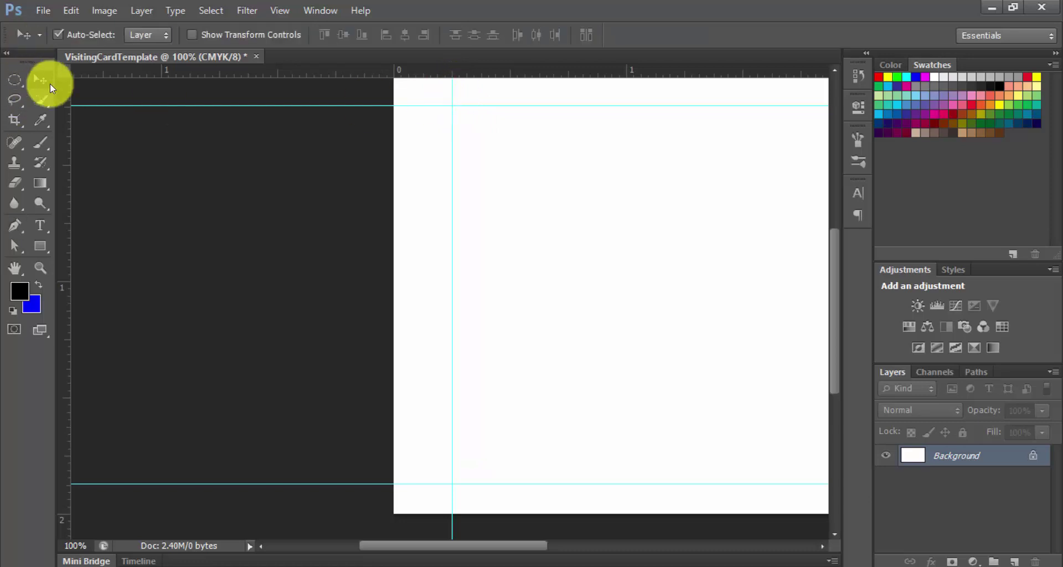
drag(324, 93, 424, 131)
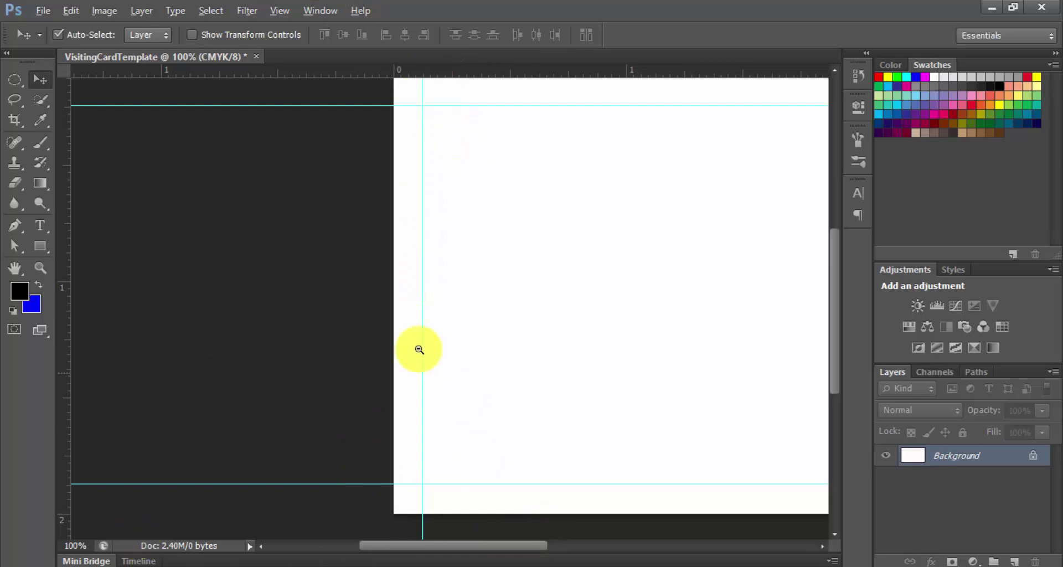
key(ctrl+minus)
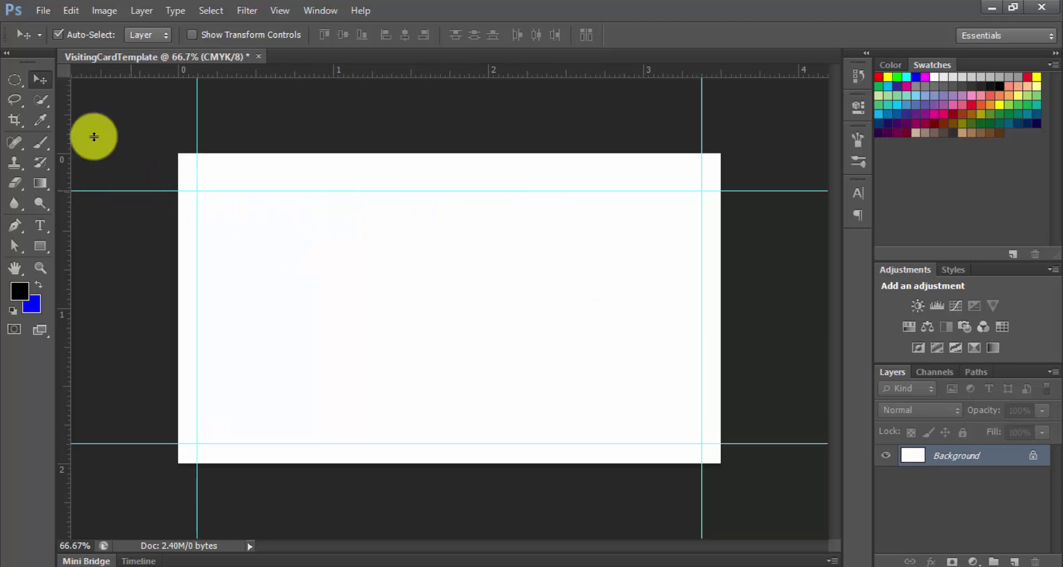
mouse_move(131, 191)
mouse_down()
mouse_move(128, 171)
mouse_move(126, 190)
mouse_up()
key(ctrl+z)
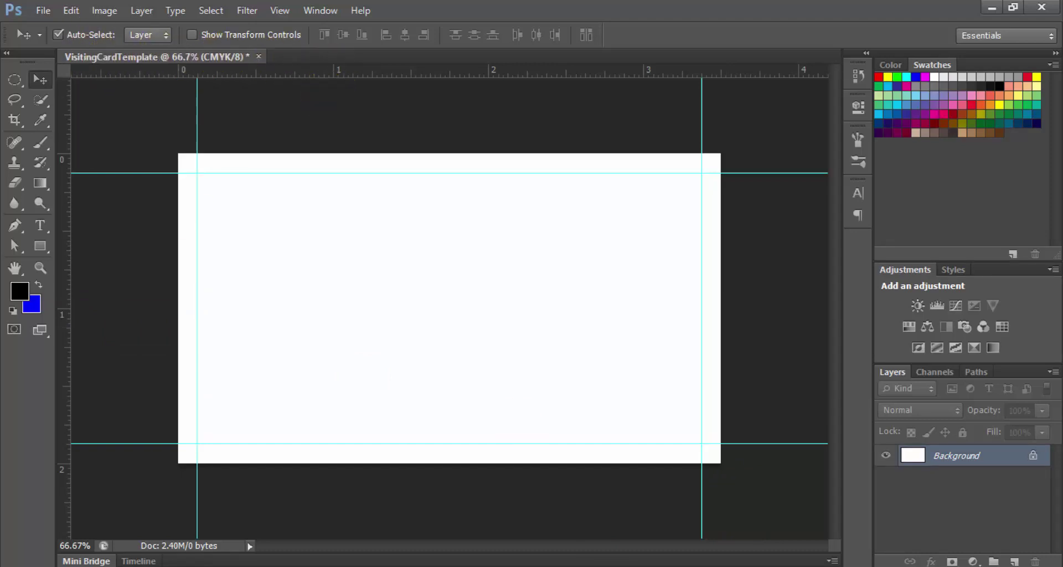
Switch to the presentation, review the visiting card preparation checklist, and return to Photoshop.
mouse_move(606, 556)
click(642, 445)
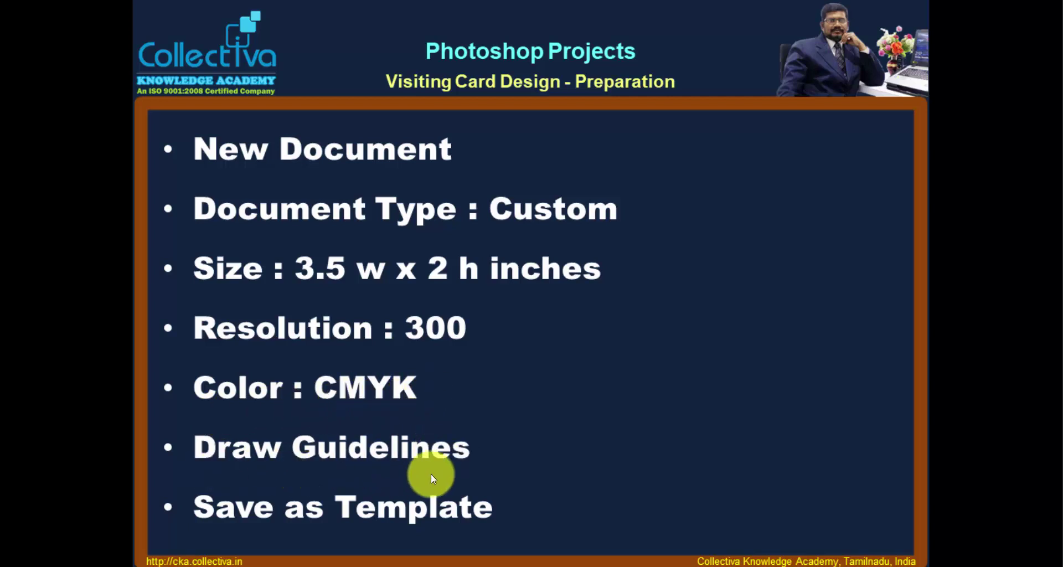
click(532, 413)
scroll(536, 411, up, 1)
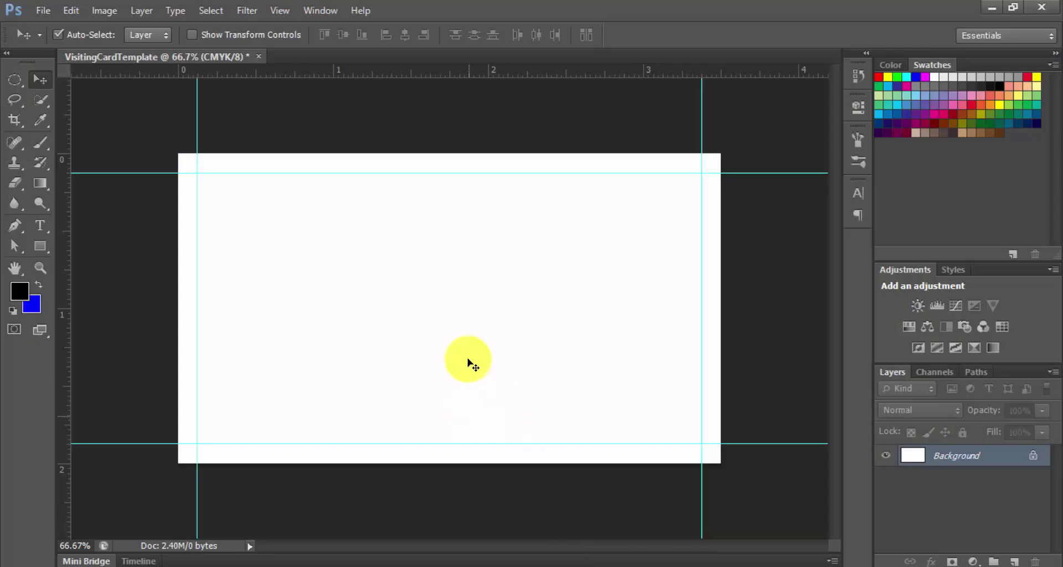
Start a Save As for the document and go to the TrainingSourceFiles folder inside PhotoshopProjects.
click(42, 14)
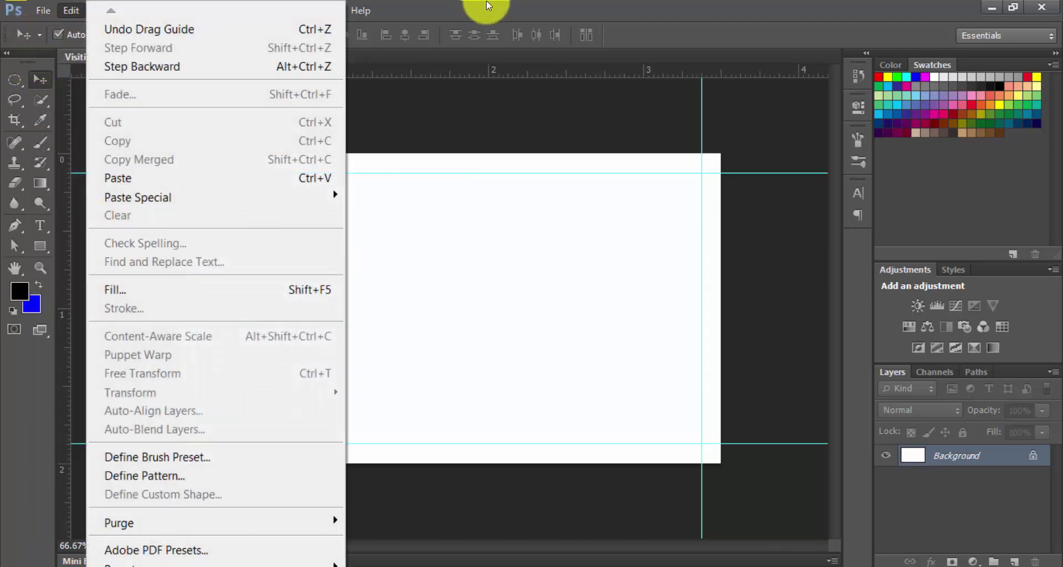
key(Escape)
key(shift+ctrl+s)
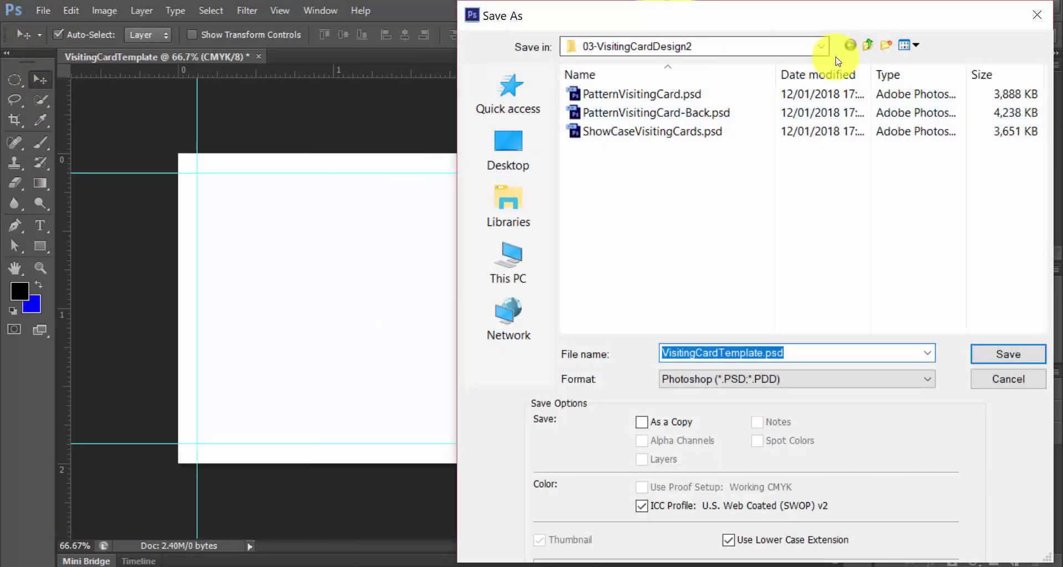
click(867, 45)
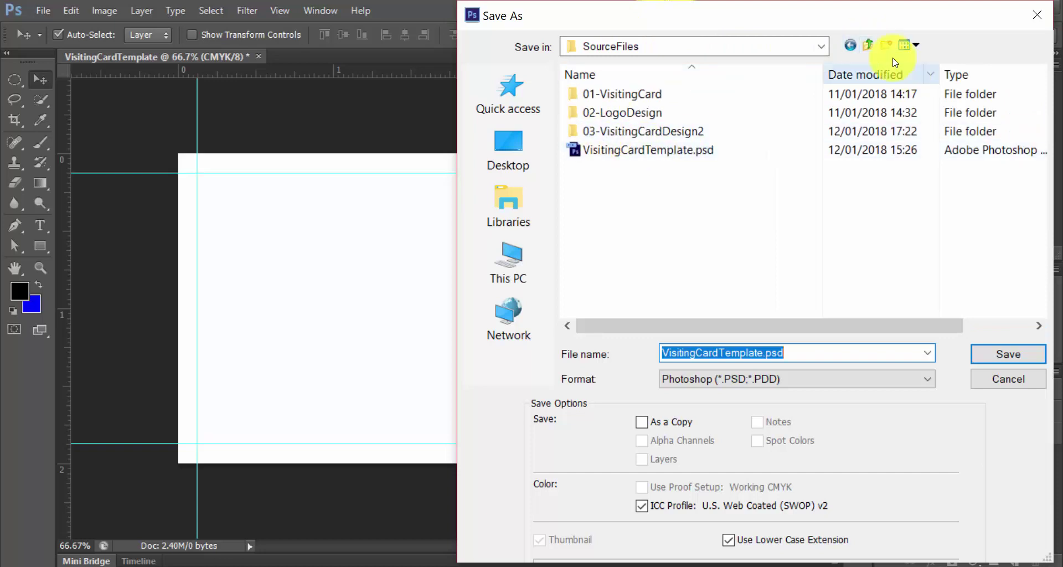
click(867, 45)
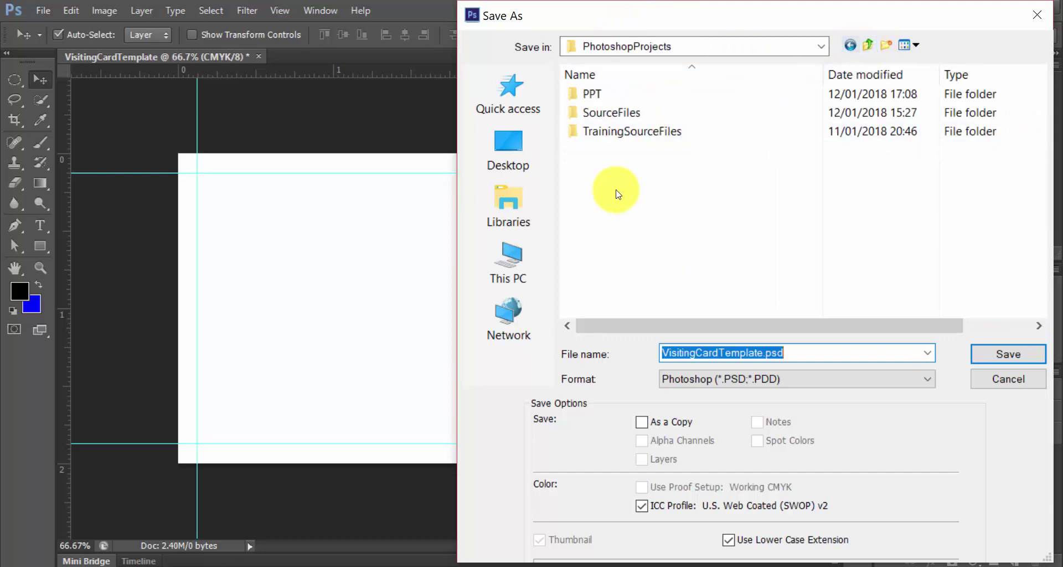
double_click(603, 131)
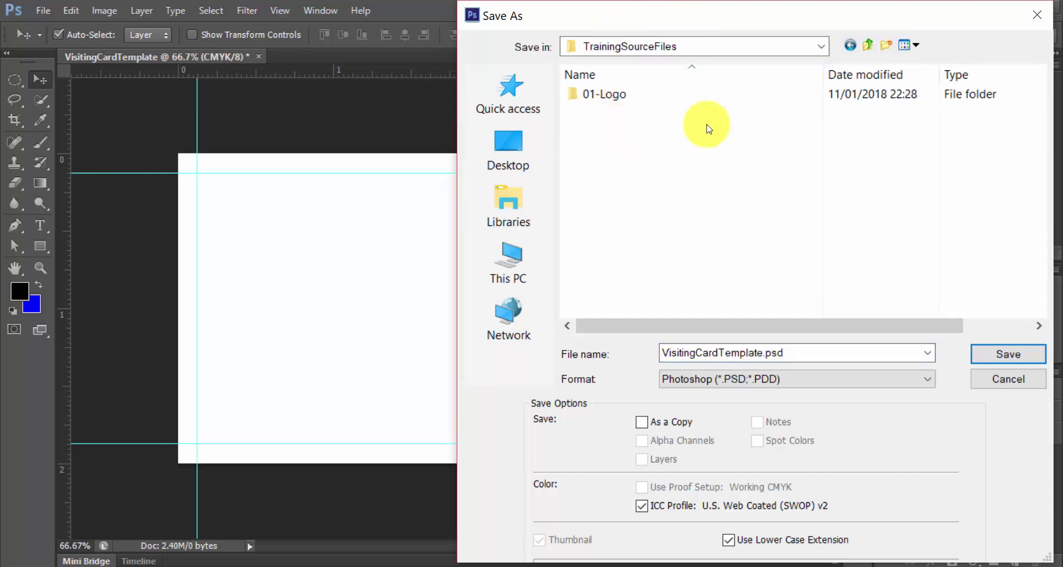
Create a folder named 02-VisitingCardDesign inside TrainingSourceFiles.
click(887, 46)
text(02)
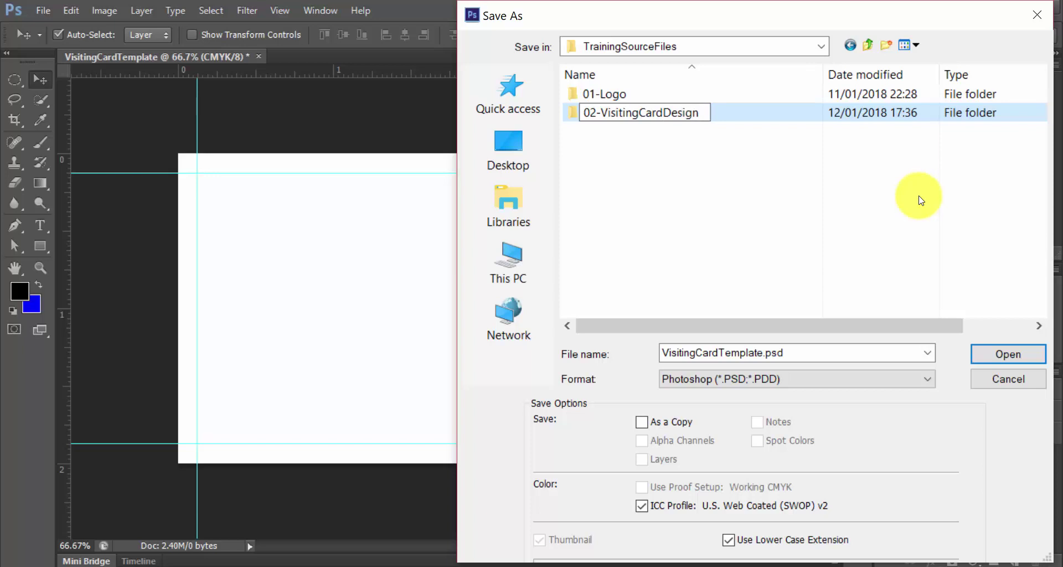
text(-VisitingCardDesign)
key(Return)
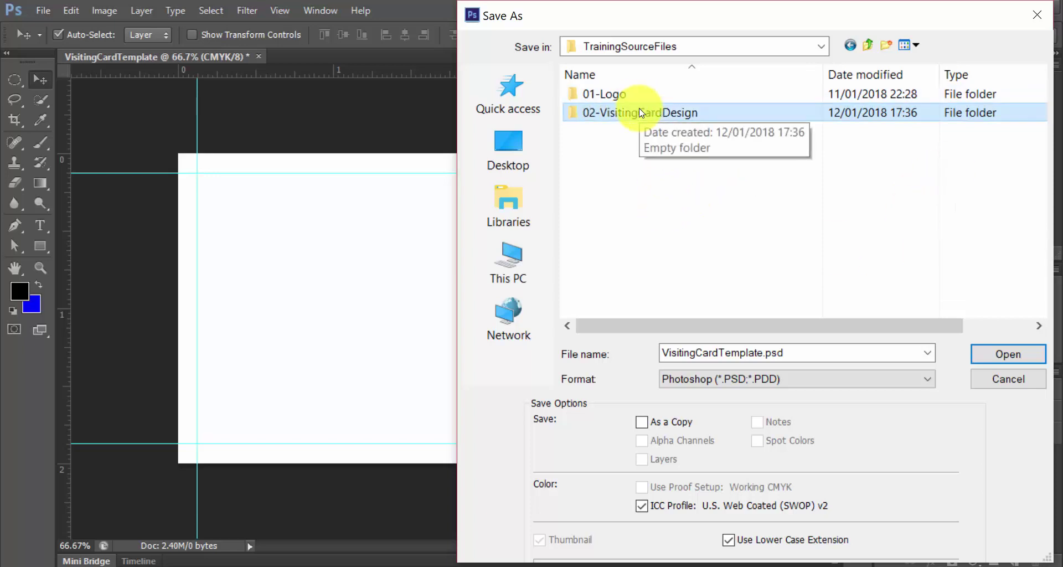
Save the document as VisitingCardTemplate.psd in Photoshop format directly in the TrainingSourceFiles folder.
click(671, 349)
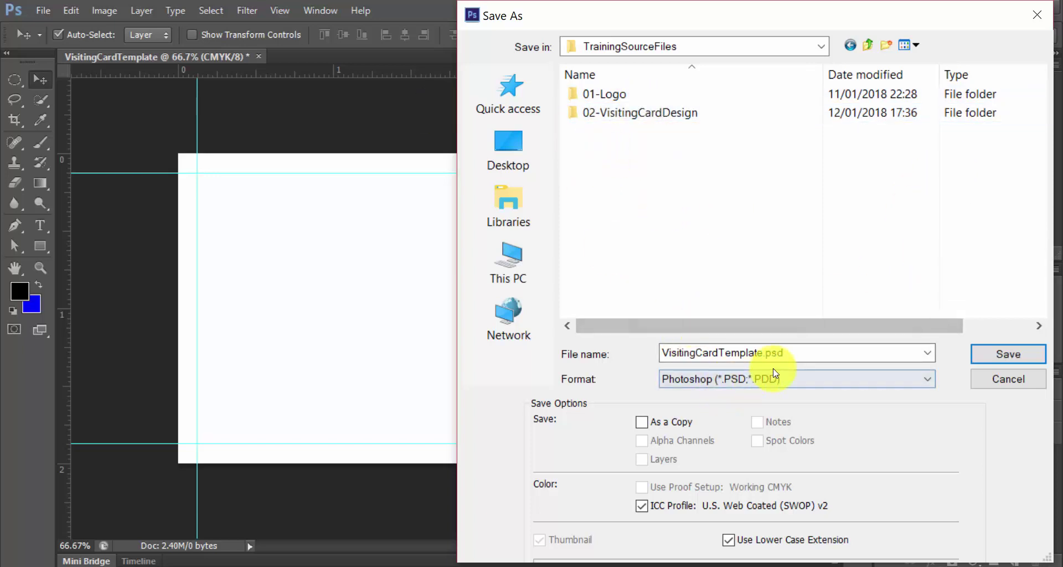
click(1004, 355)
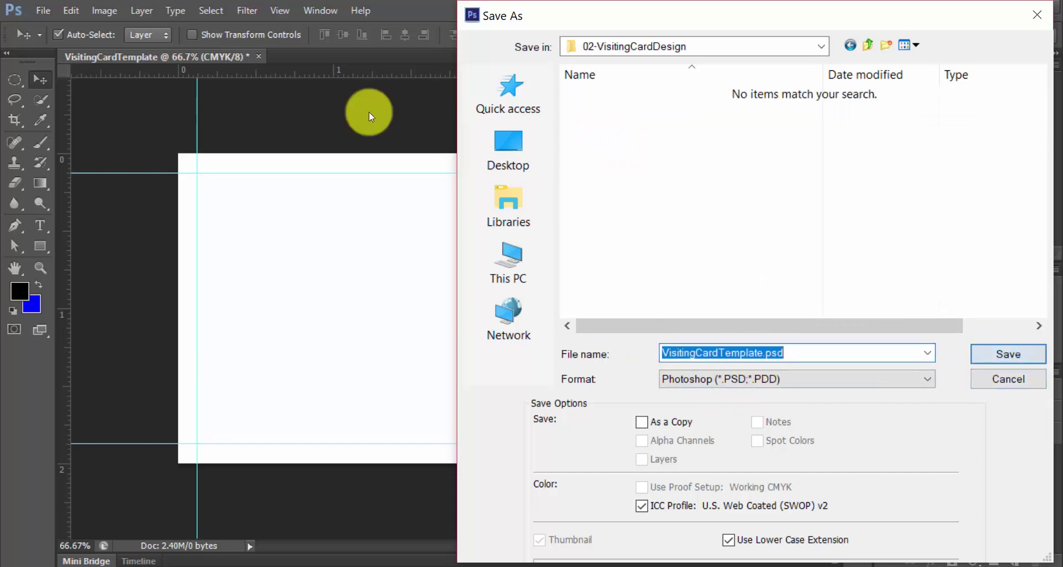
click(867, 45)
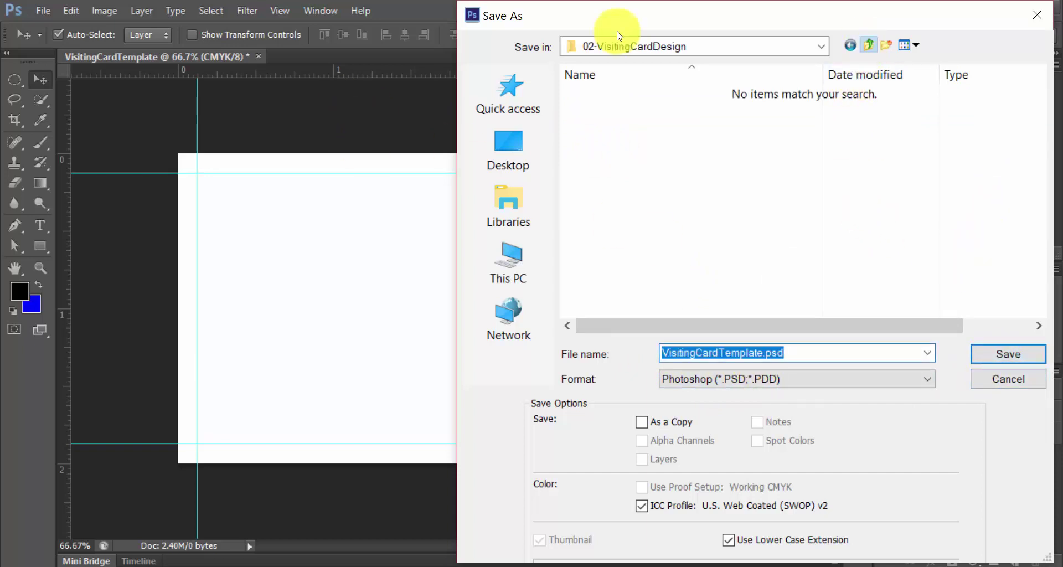
click(745, 232)
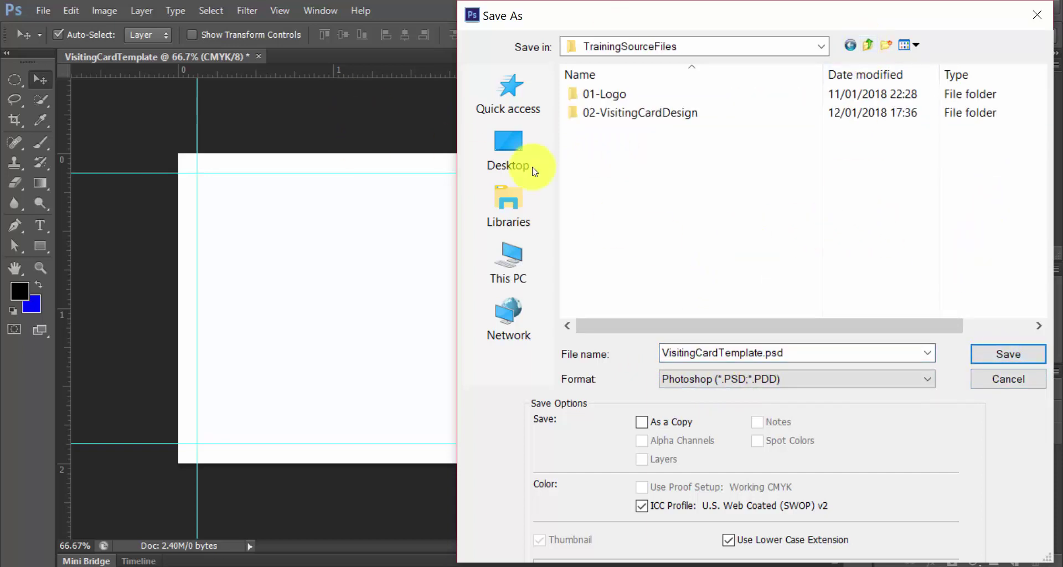
click(1008, 353)
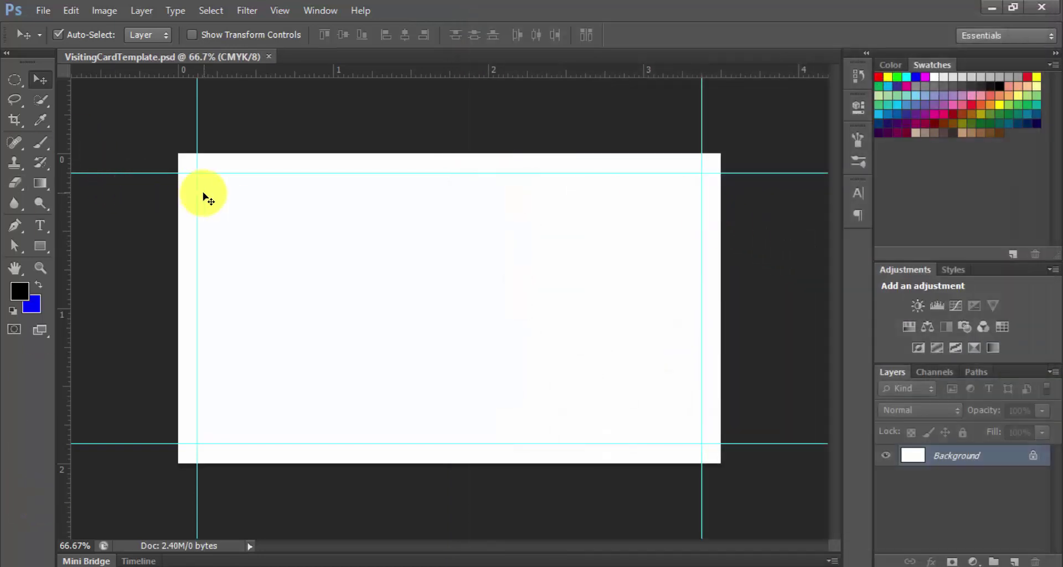